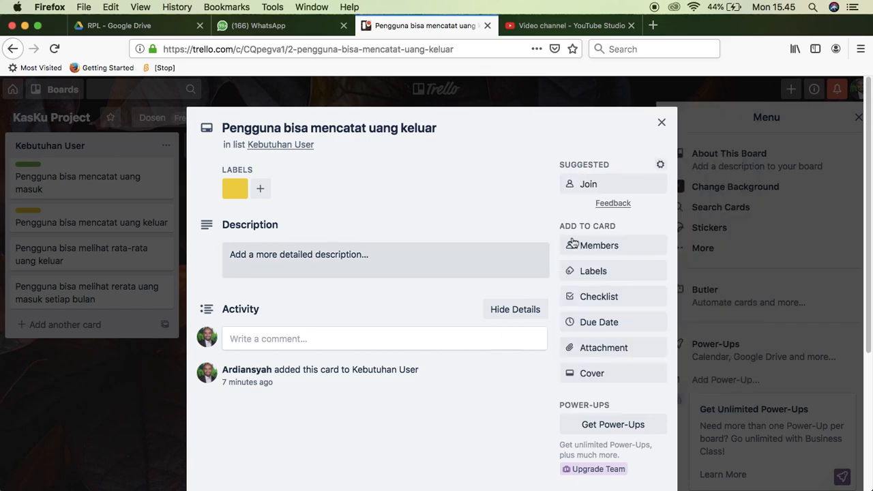
Assign the orange label to the card "Pengguna bisa melihat rata-rata uang keluar" and close the card
left_click(661, 121)
left_click(113, 257)
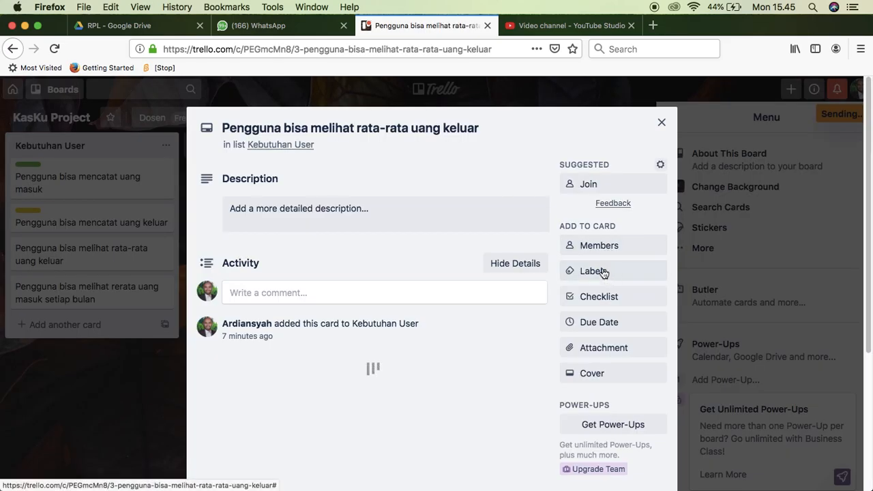
left_click(605, 274)
left_click(601, 247)
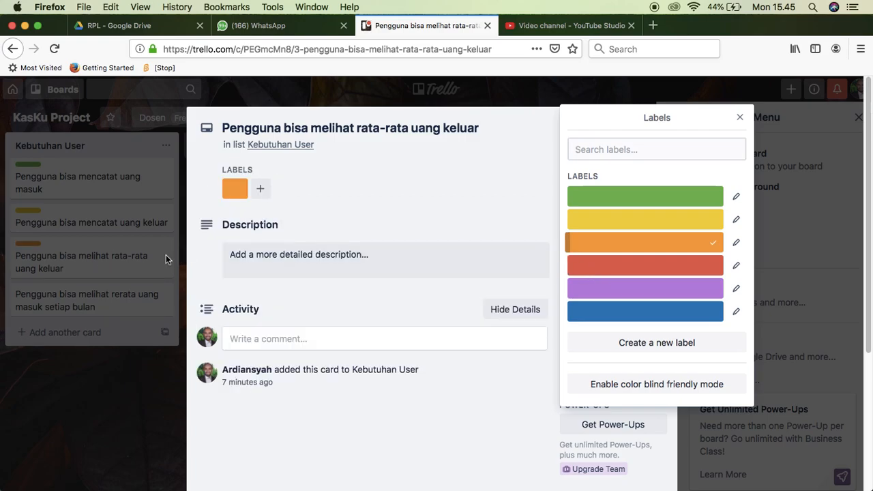
left_click(129, 286)
left_click(105, 295)
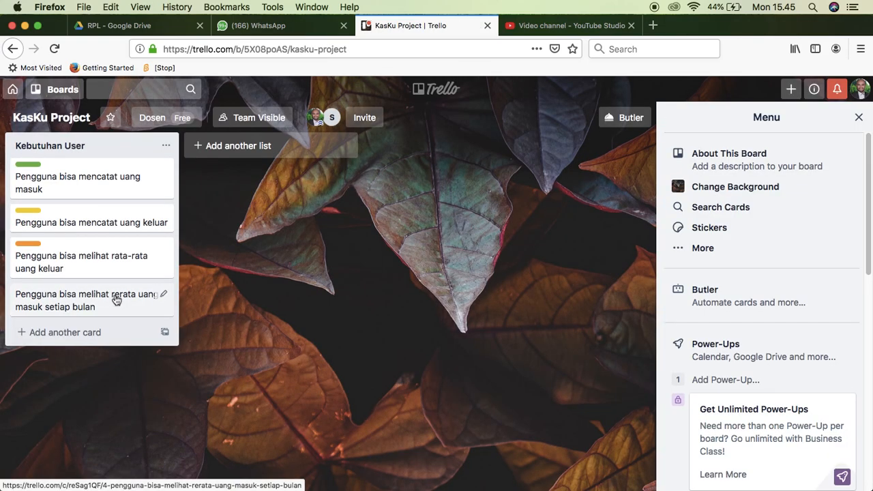
Assign the red label to the card "Pengguna bisa melihat rerata uang masuk setiap bulan" and close the card
left_click(104, 294)
left_click(607, 272)
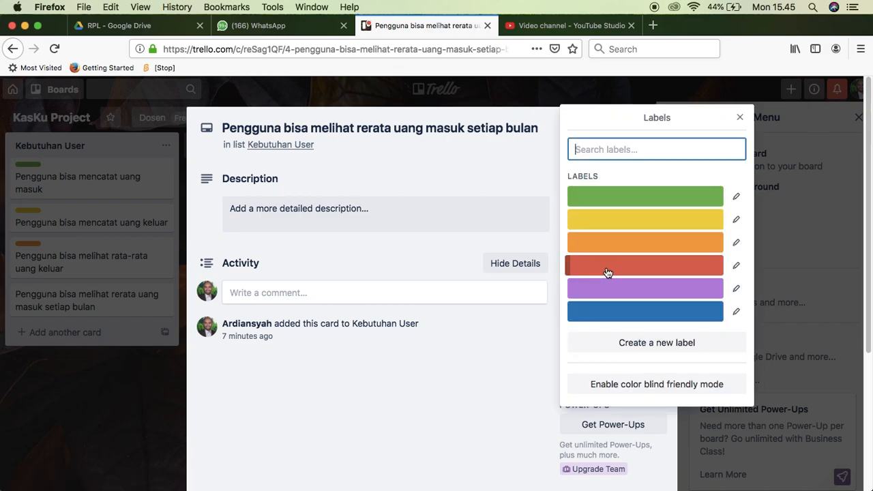
left_click(611, 270)
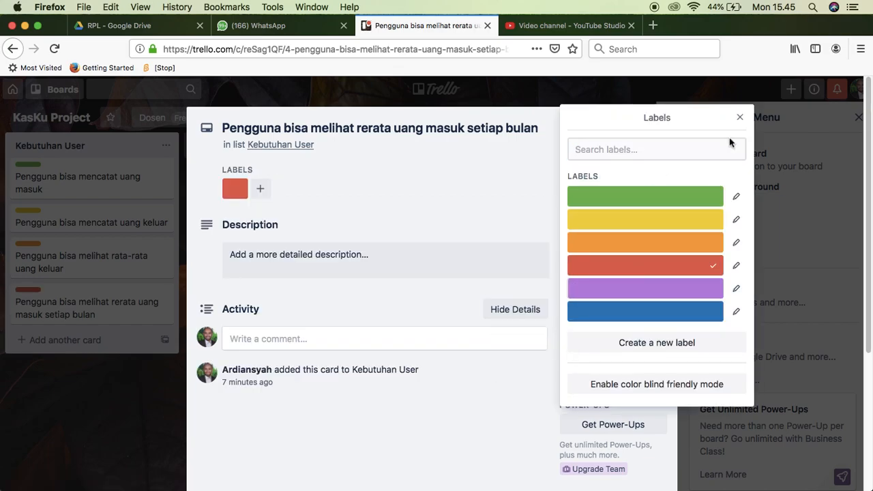
left_click(739, 118)
left_click(96, 352)
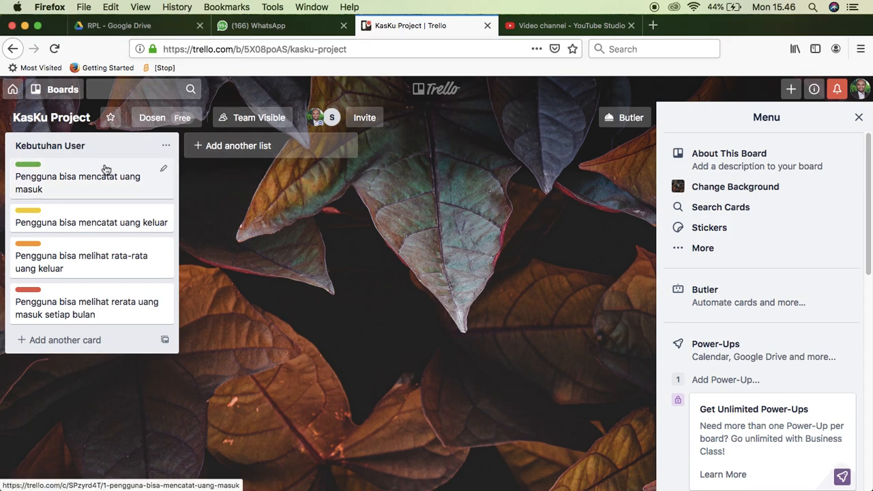
Add a new list titled "Kebutuhan Fungsional" to the KasKu Project board
left_click(228, 149)
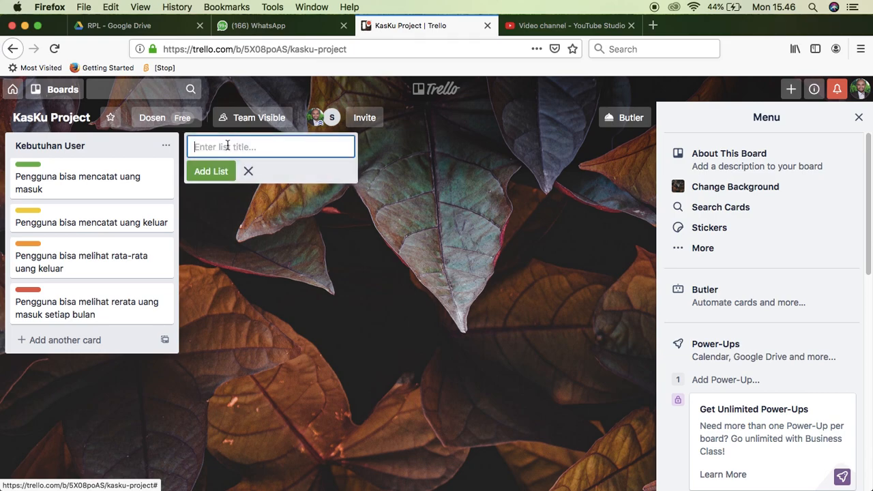
type("Kebutuhan Fungsional")
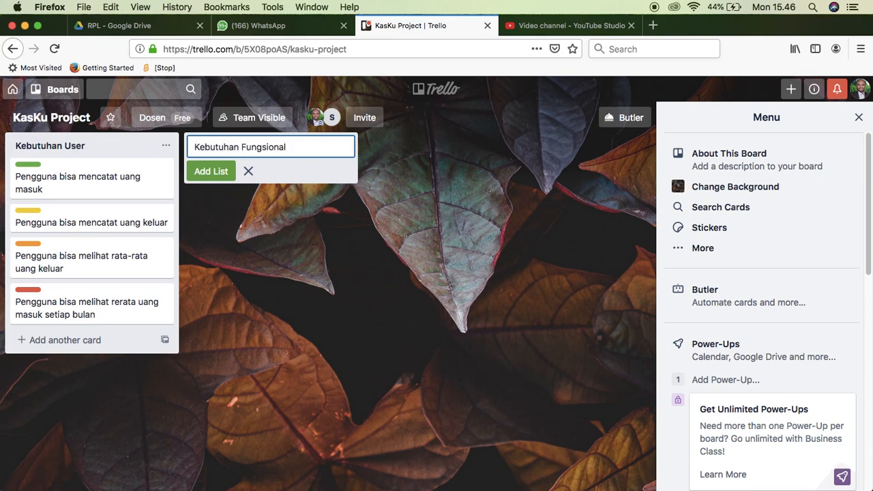
key("Return")
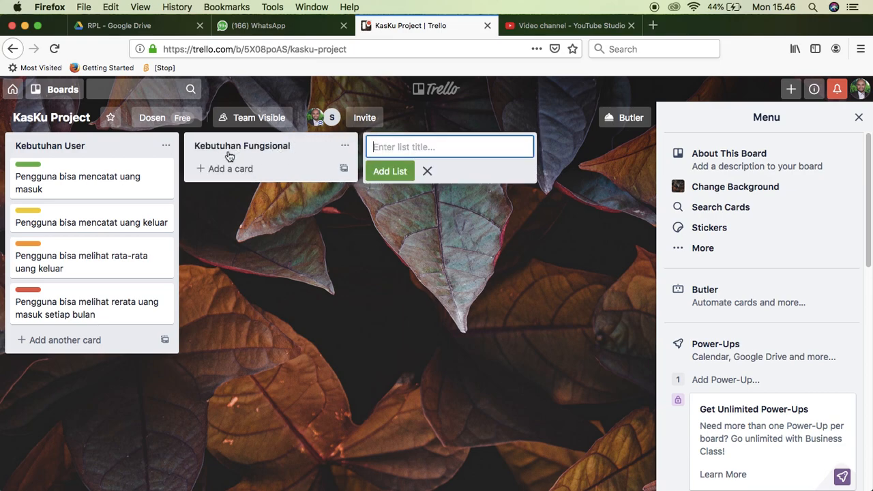
Switch to the requirements PDF in Google Drive and copy "Sistem menampilkan inputan numerik" from under "Pengguna bisa mencatat uang masuk"
left_click(137, 27)
scroll(261, 270, "down", 2)
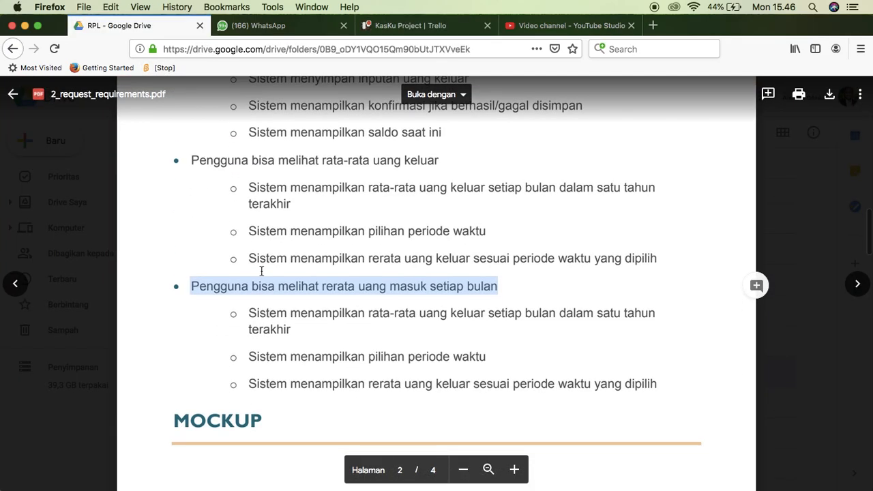
scroll(230, 276, "up", 10)
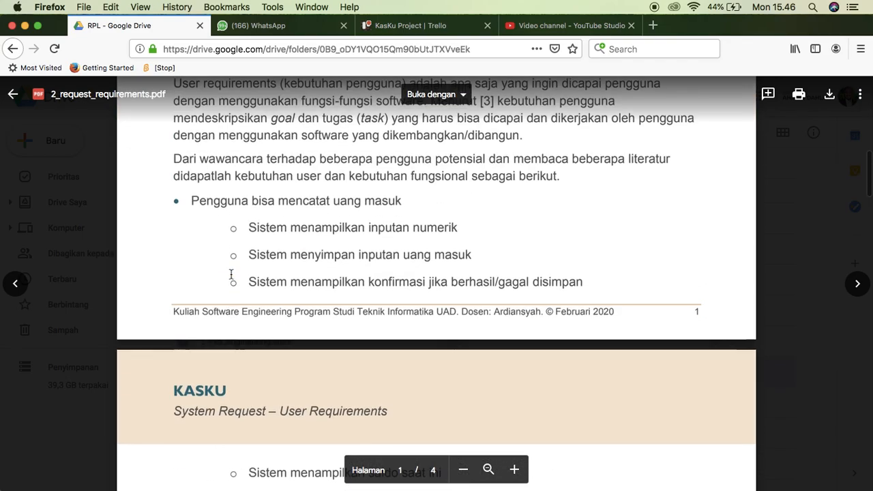
scroll(254, 239, "down", 1)
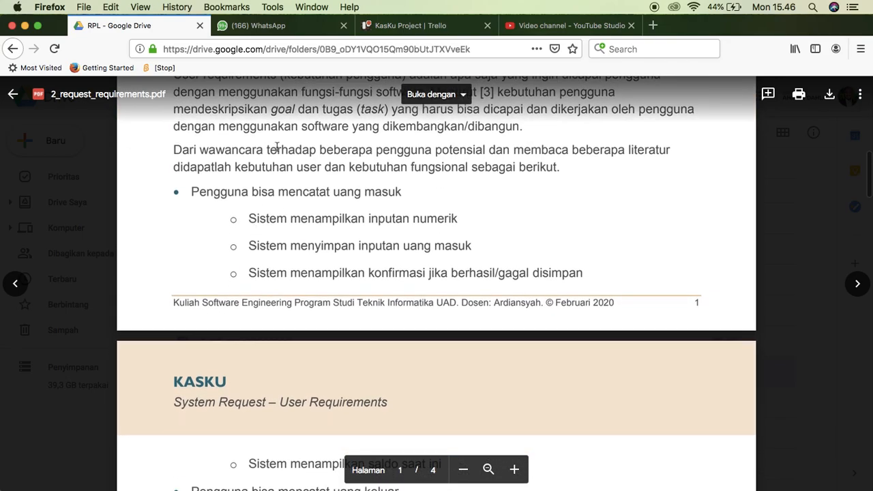
left_click(431, 26)
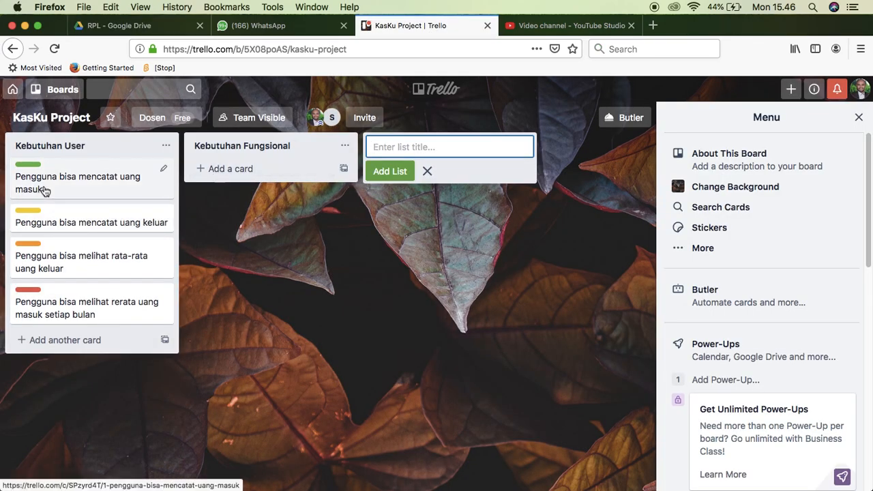
left_click(141, 29)
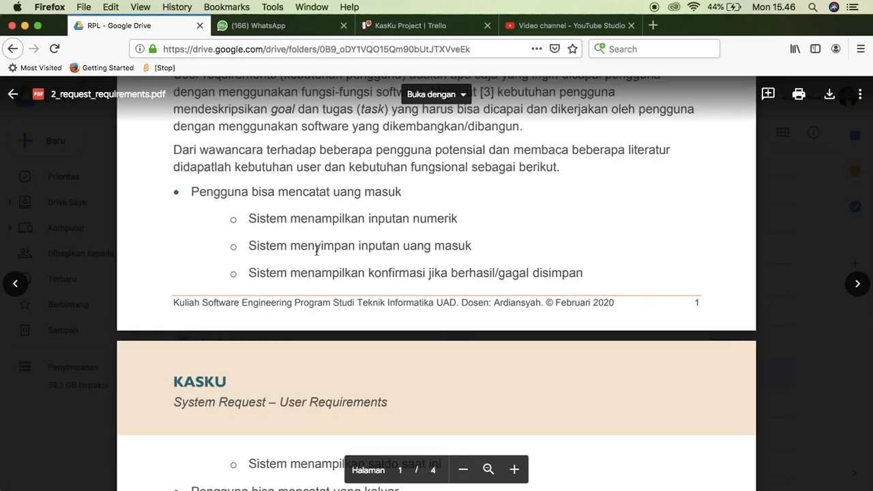
left_click_drag(248, 218, 458, 219)
key("super+c")
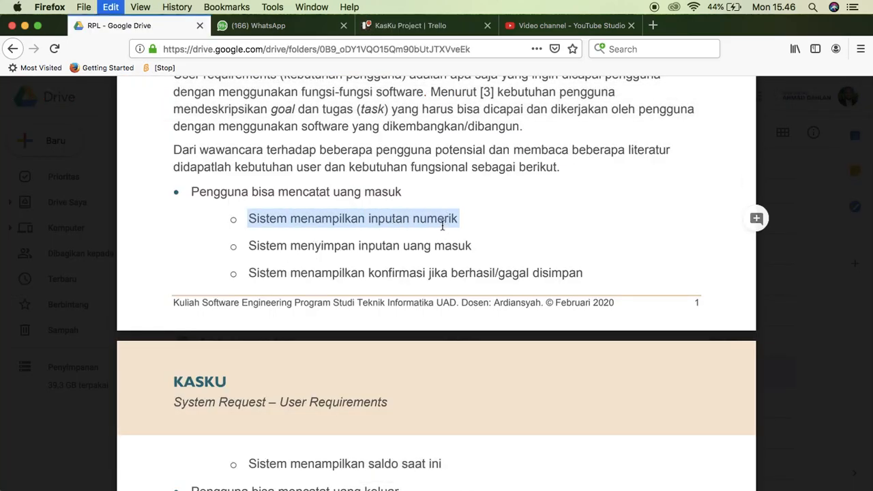
Back in Trello, add the copied text "Sistem menampilkan inputan numerik" as a card in the Kebutuhan Fungsional list
left_click(411, 27)
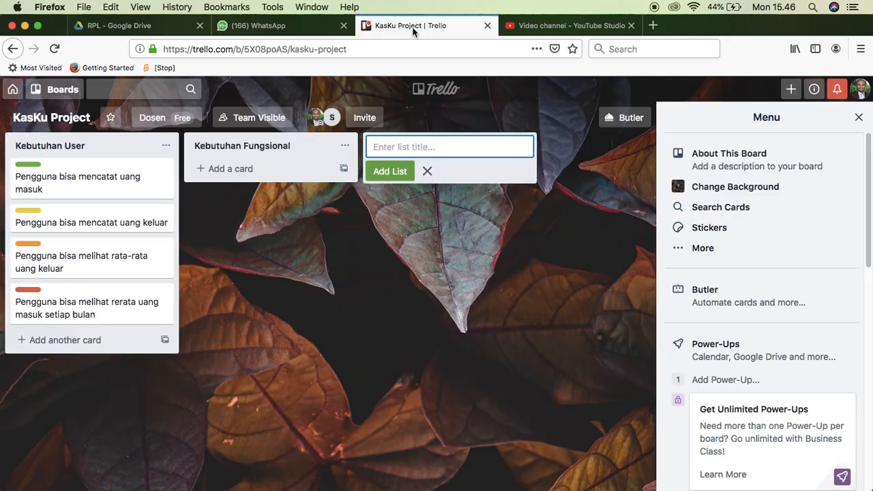
left_click(254, 170)
key("super+v")
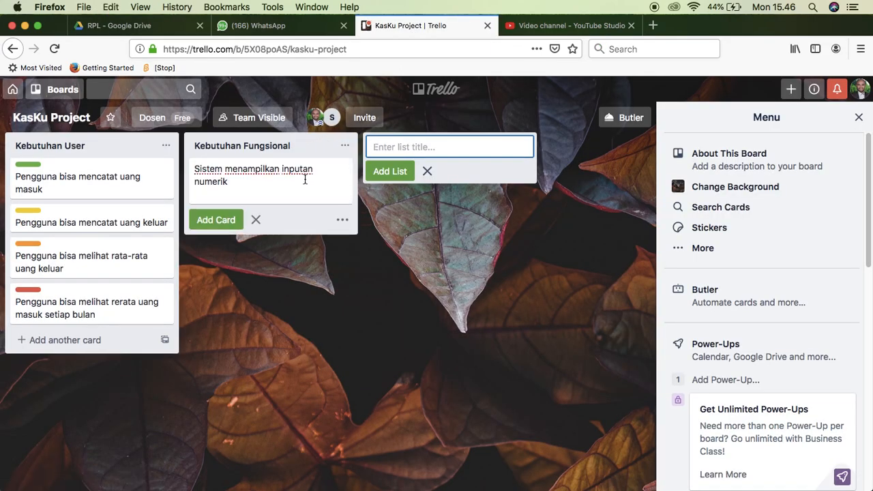
left_click(233, 219)
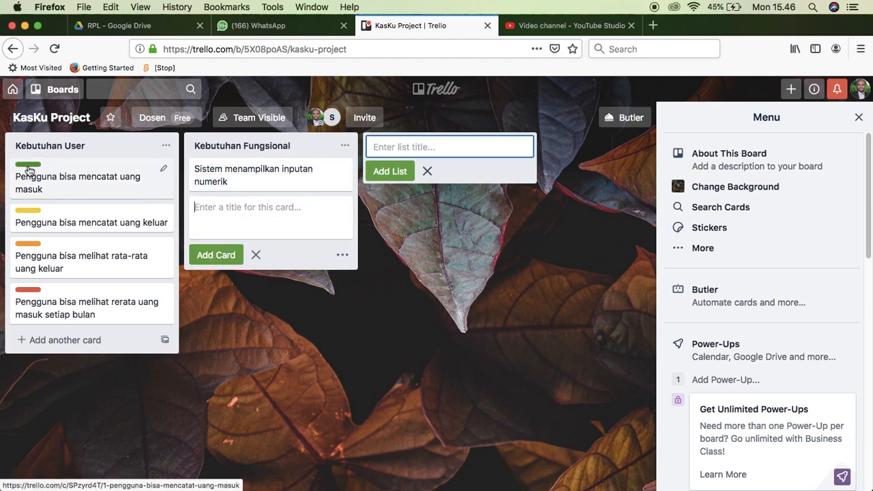
Assign the green label to the card "Sistem menampilkan inputan numerik" and close the card
left_click(321, 176)
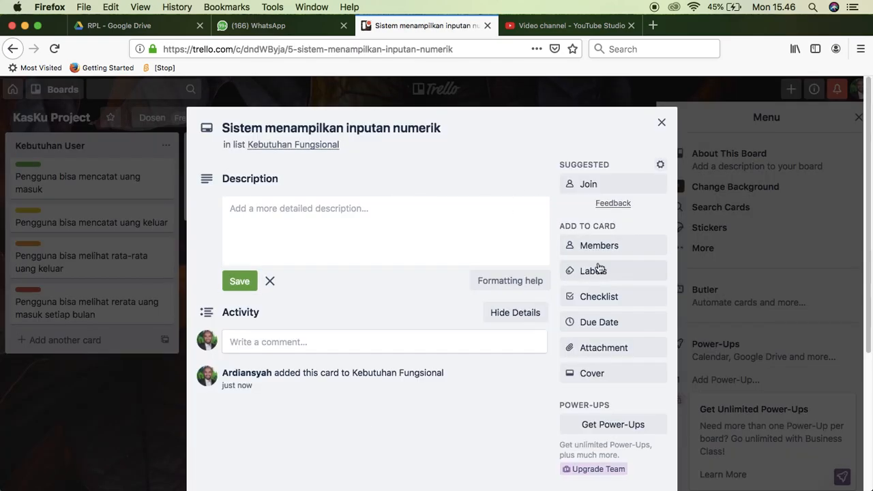
left_click(593, 270)
left_click(619, 198)
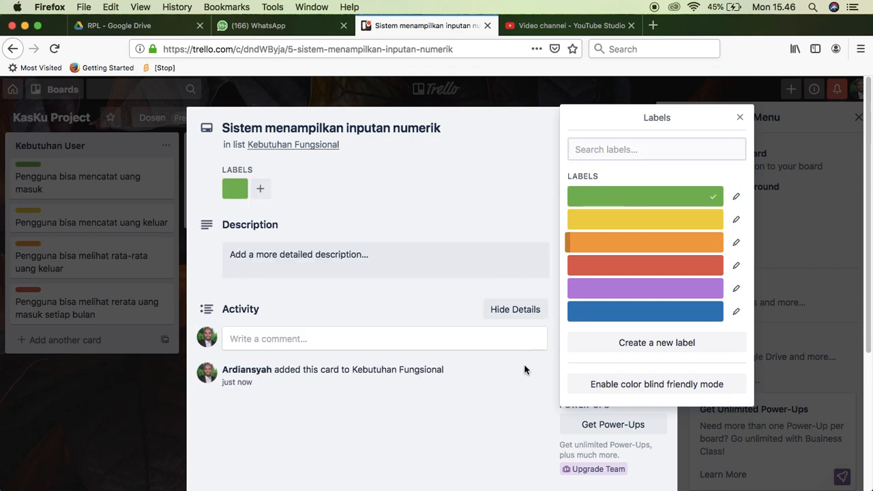
left_click(493, 382)
left_click(660, 121)
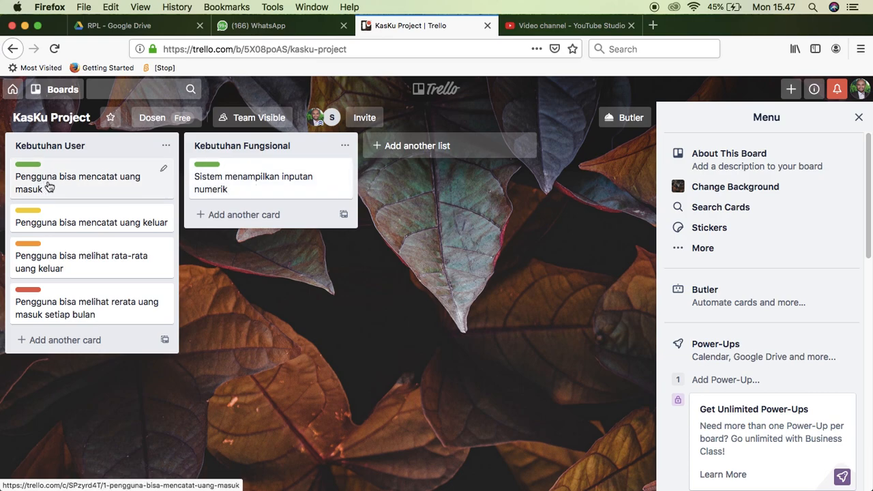
Start another card in Kebutuhan Fungsional, and copy "Sistem menyimpan inputan uang masuk" from the requirements PDF in Google Drive
left_click(251, 212)
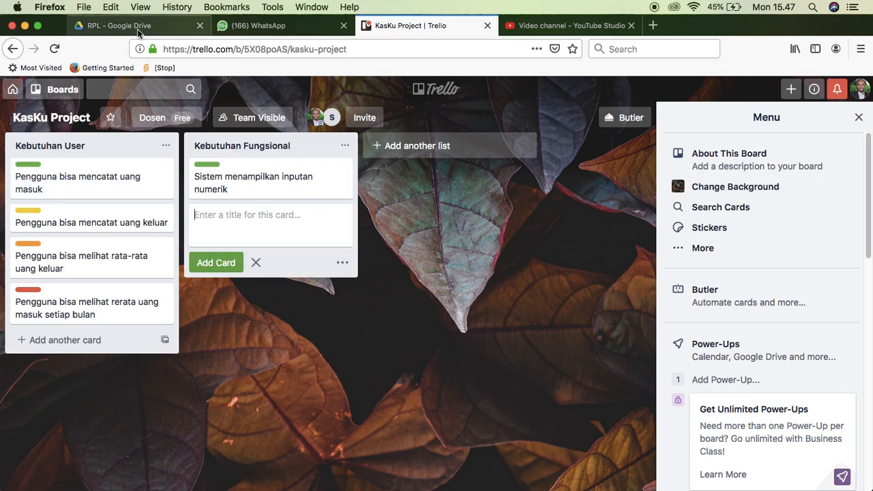
left_click(139, 32)
left_click_drag(247, 246, 471, 246)
key("super+c")
Back in Trello, add the card "Sistem menyimpan inputan uang masuk" to Kebutuhan Fungsional with the green label
left_click(410, 26)
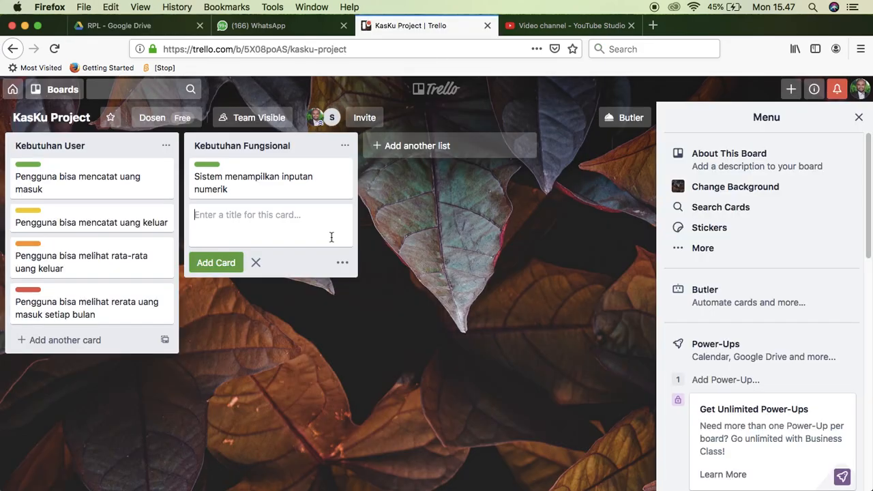
key("super+v")
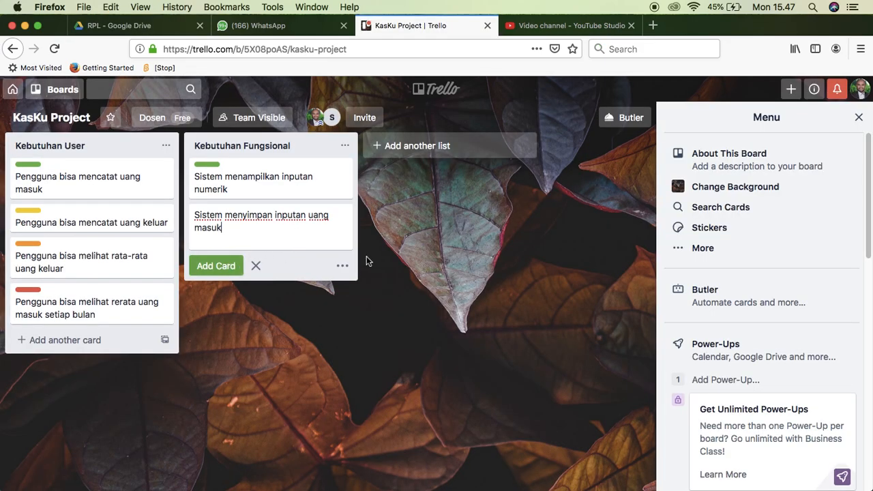
left_click(344, 266)
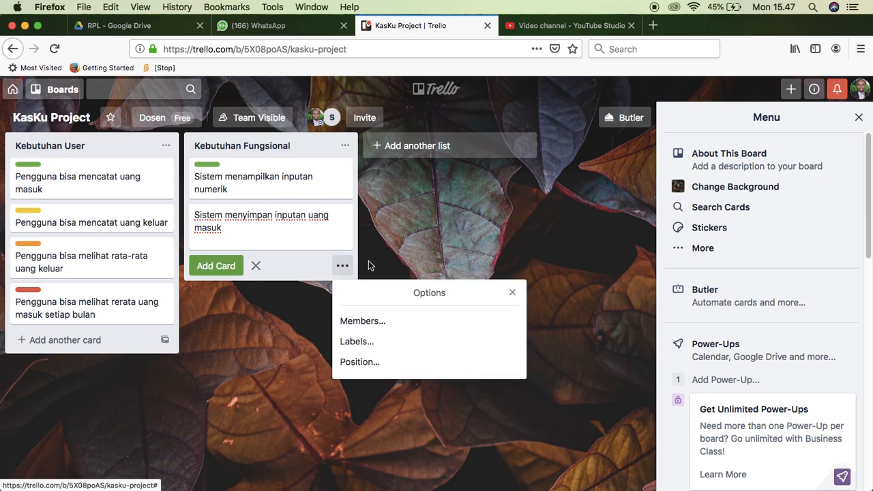
left_click(395, 344)
left_click(387, 282)
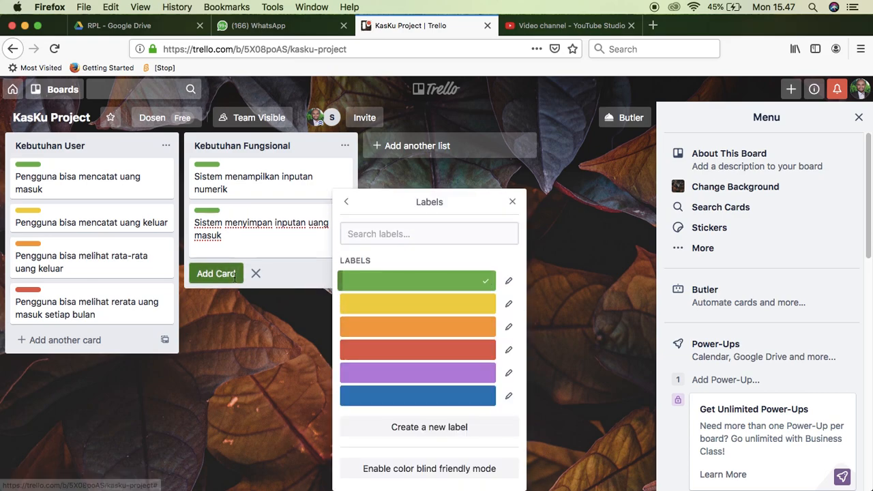
left_click(228, 267)
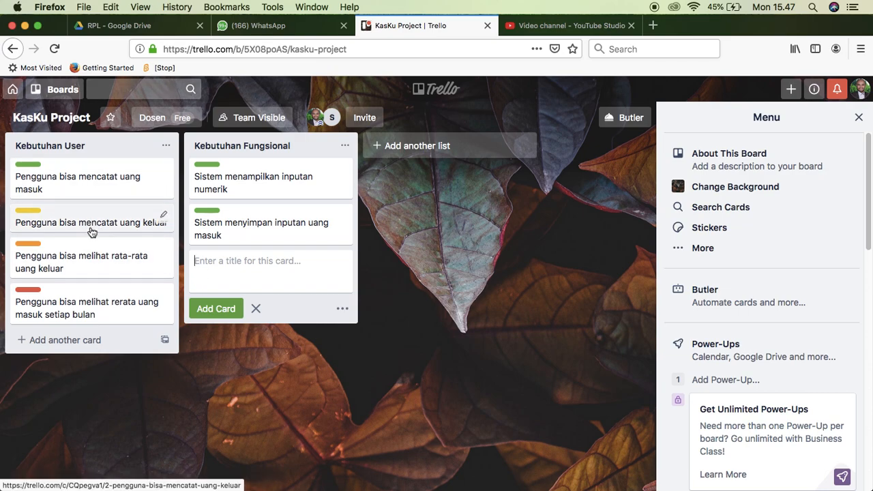
In the Google Drive requirements PDF, copy "Sistem menampilkan saldo saat ini" from under "Pengguna bisa mencatat uang keluar"
left_click(125, 27)
scroll(355, 279, "down", 5)
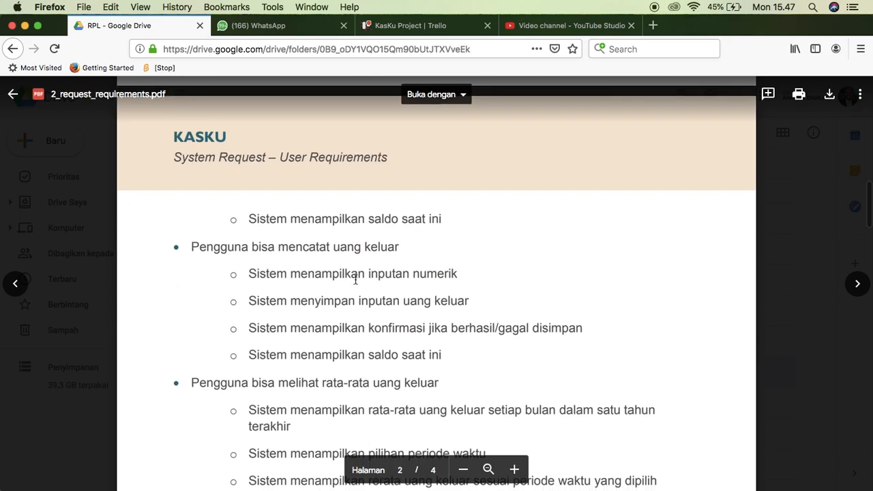
left_click_drag(251, 348, 443, 350)
key("super+c")
Back in Trello, add the card "Sistem menampilkan saldo saat ini" to Kebutuhan Fungsional with the yellow label
left_click(414, 29)
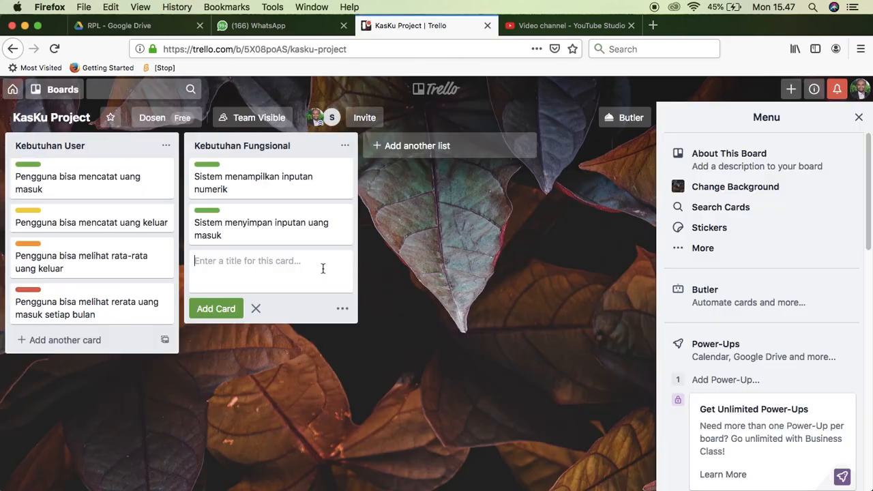
key("super+v")
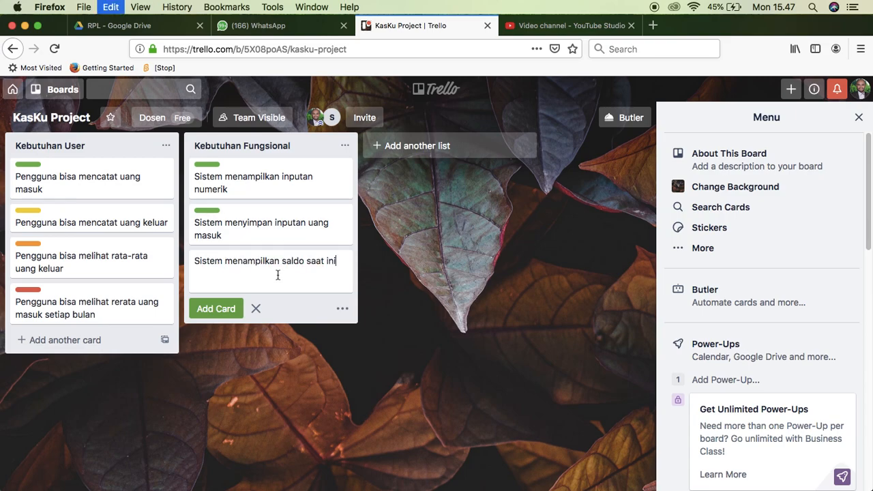
left_click(342, 308)
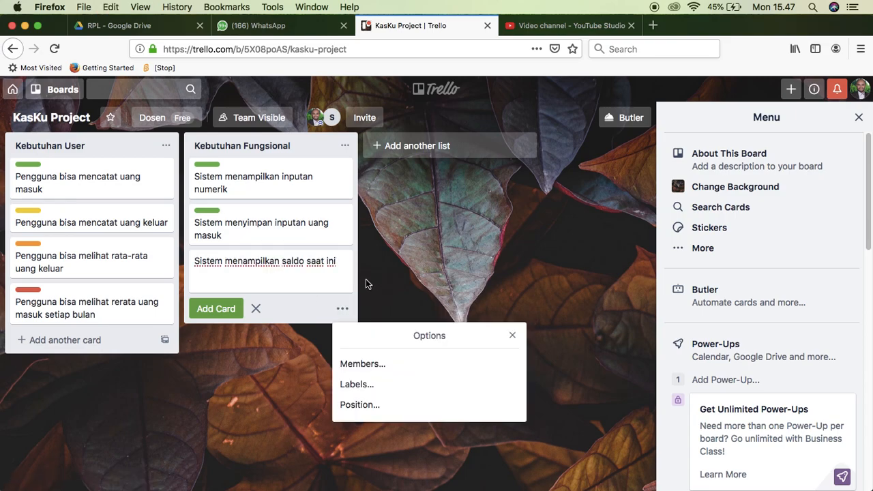
left_click(398, 385)
left_click(432, 311)
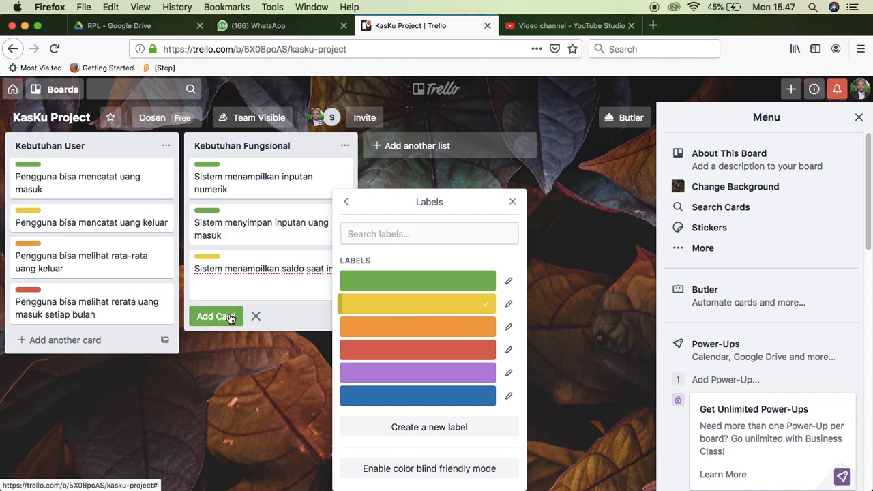
left_click(298, 318)
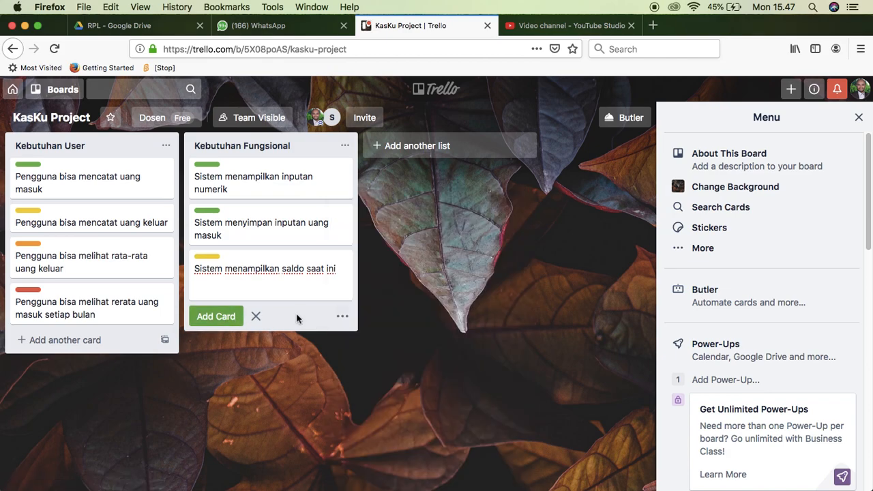
left_click(215, 317)
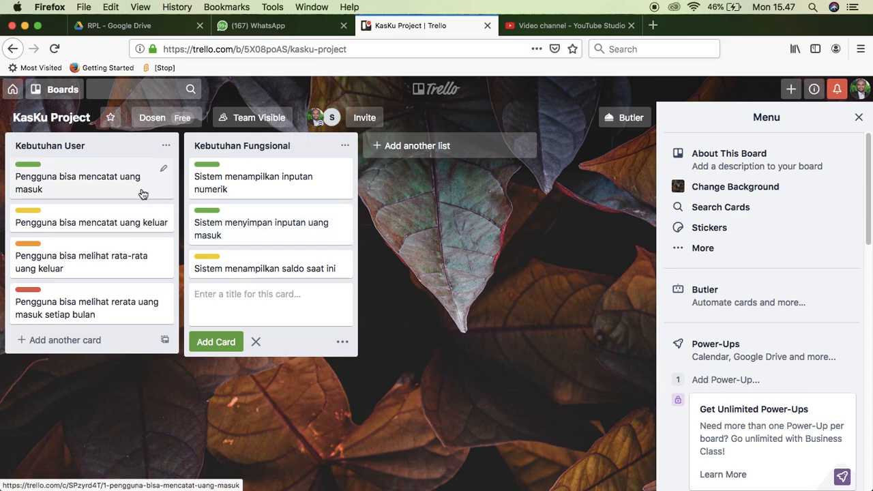
View the details of the cards "Sistem menampilkan inputan numerik" and "Sistem menampilkan saldo saat ini" in Kebutuhan Fungsional
left_click(276, 181)
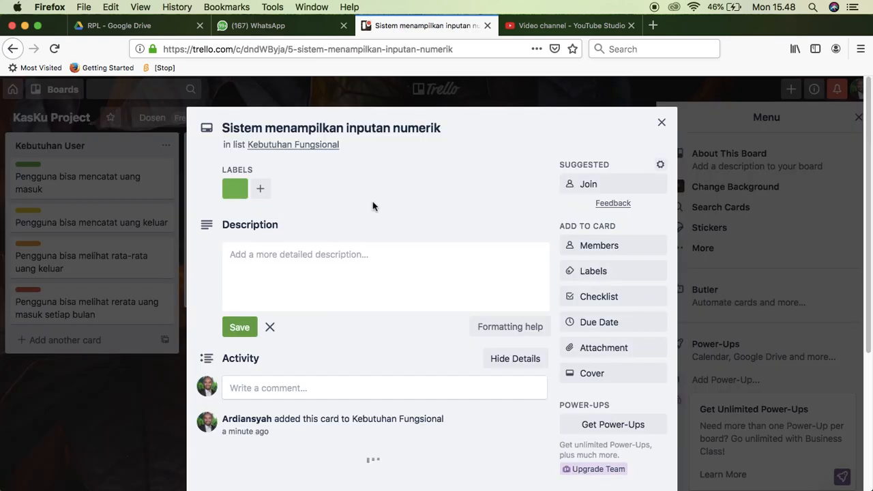
left_click(663, 123)
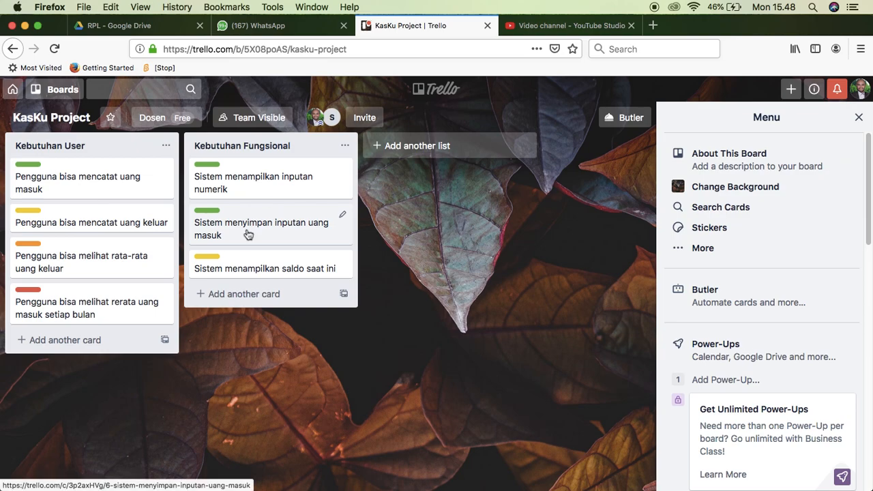
left_click(245, 267)
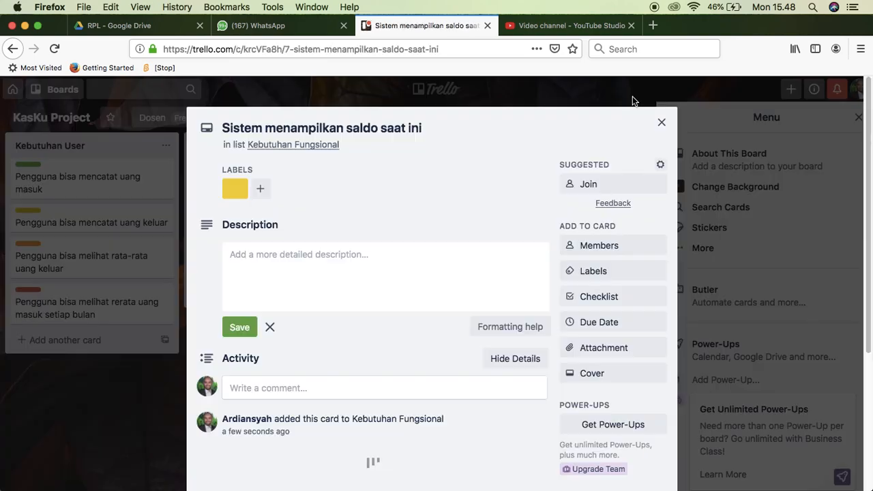
left_click(661, 121)
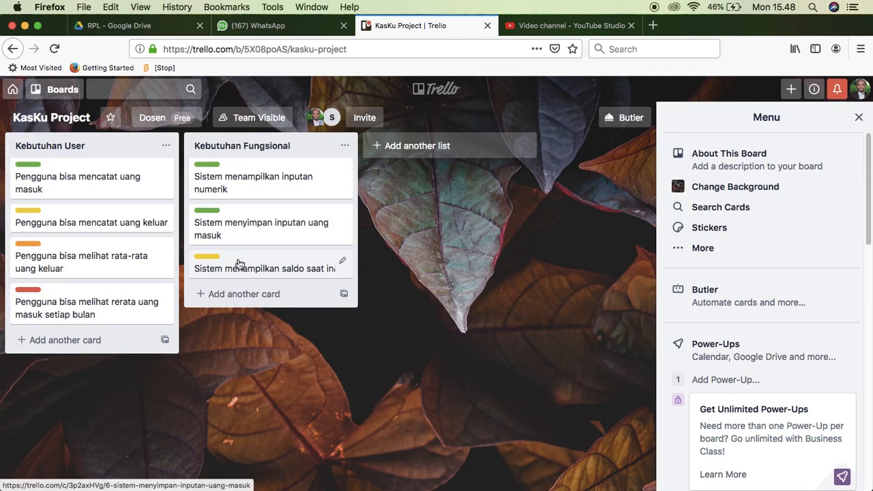
Open the card "Sistem menampilkan inputan numerik" and assign the second board member to it
left_click(284, 188)
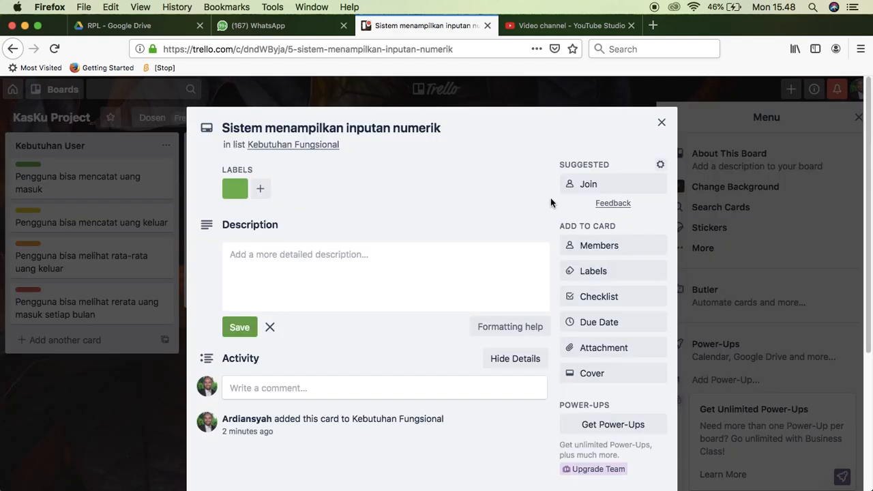
scroll(452, 223, "down", 1)
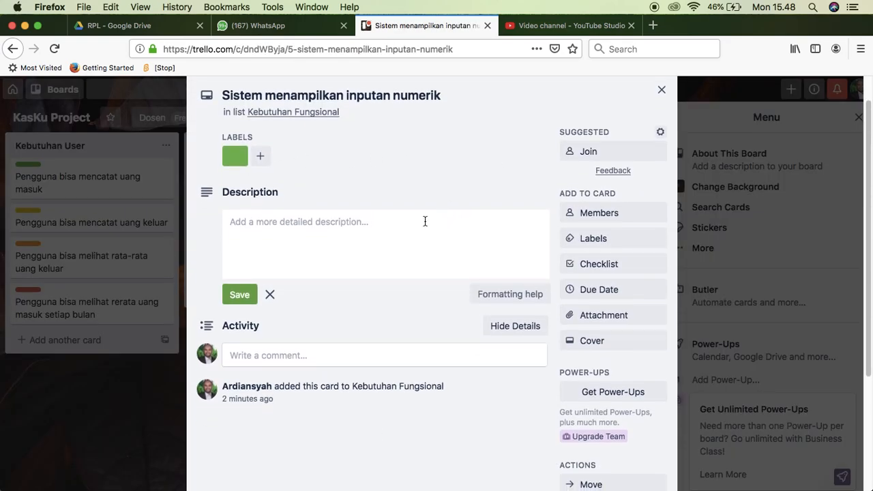
left_click(609, 213)
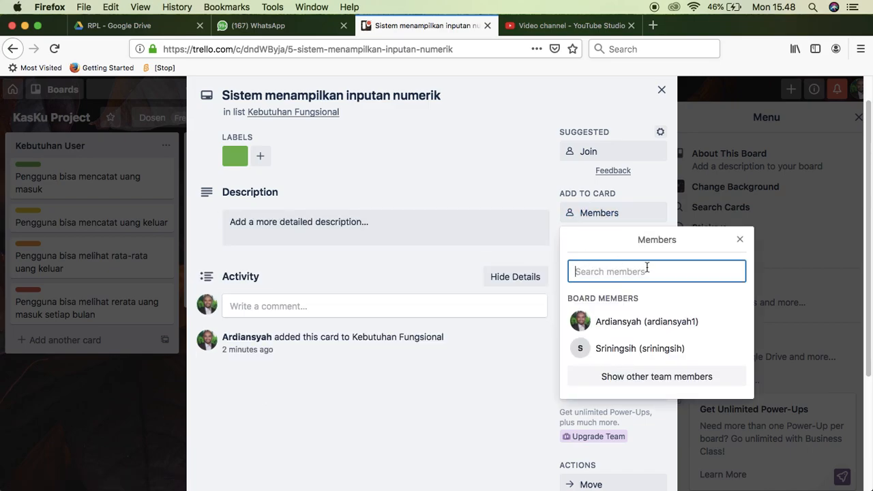
left_click(650, 349)
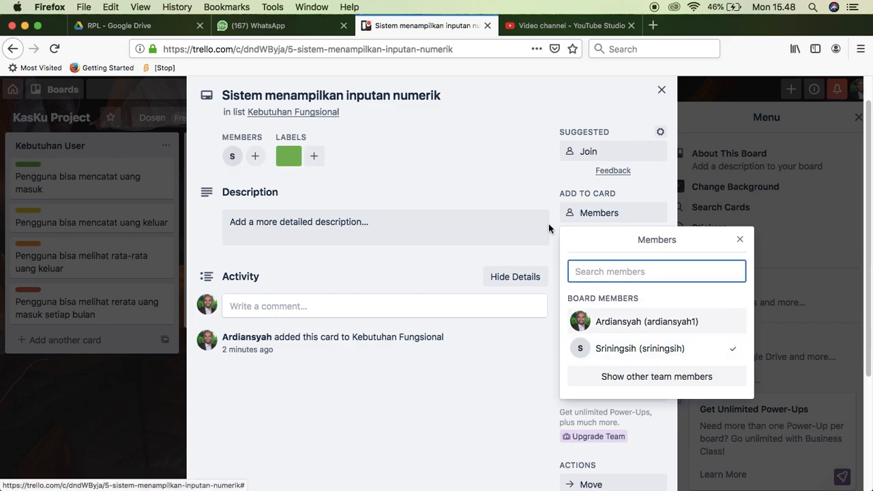
left_click(445, 188)
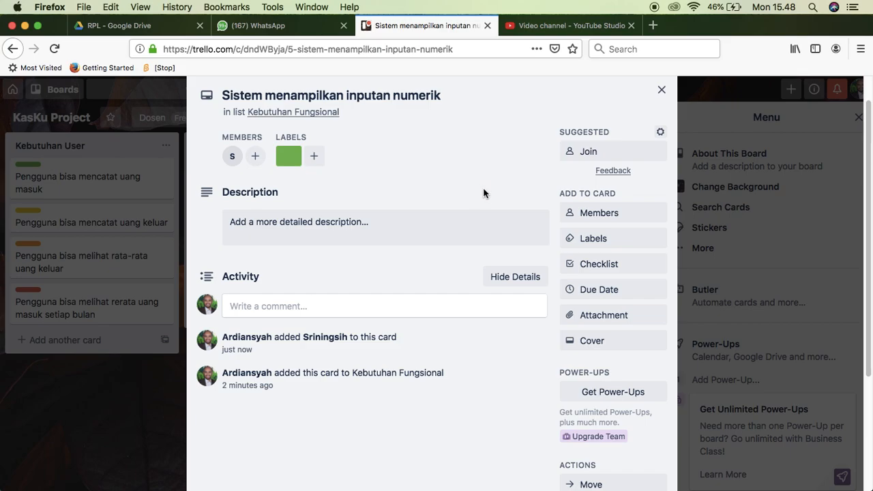
Set the card's due date to 3/19/2020 with the reminder 1 Day Before, and save it
left_click(600, 289)
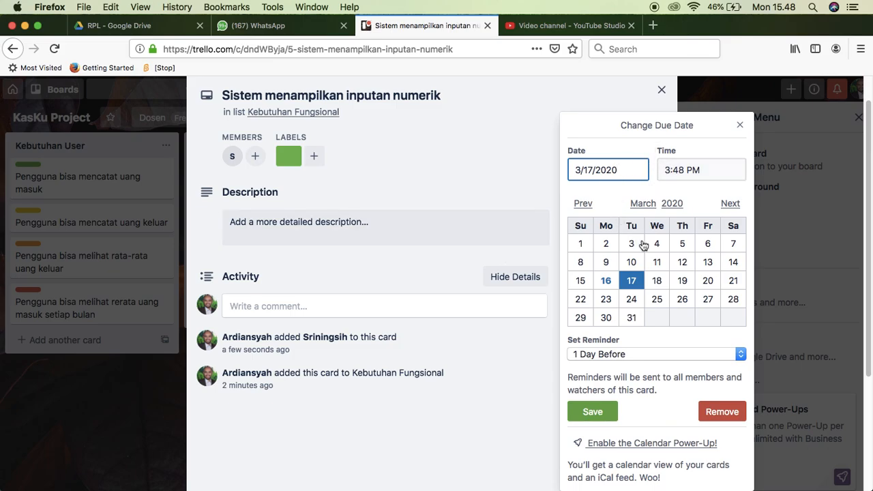
left_click(683, 282)
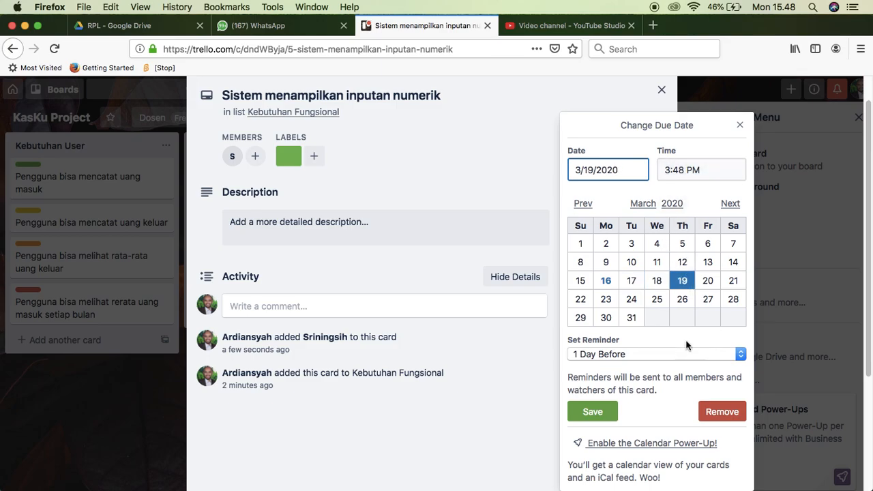
left_click(742, 356)
left_click(680, 354)
left_click(679, 365)
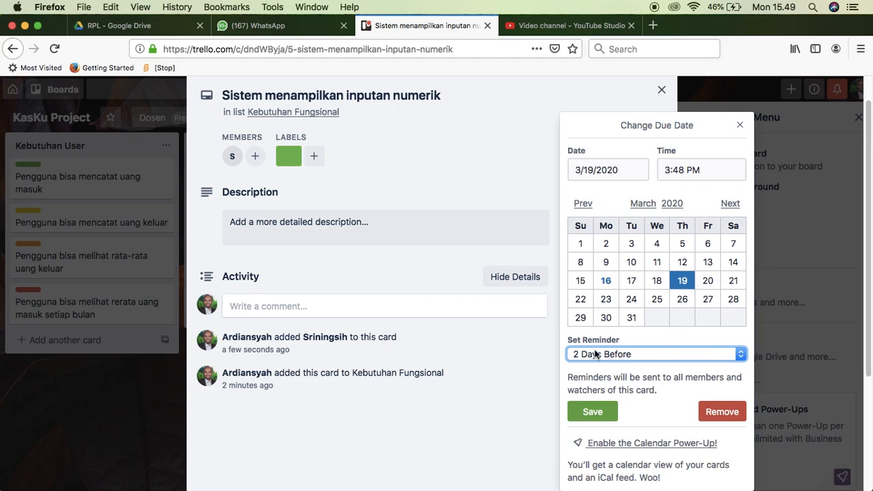
left_click(620, 358)
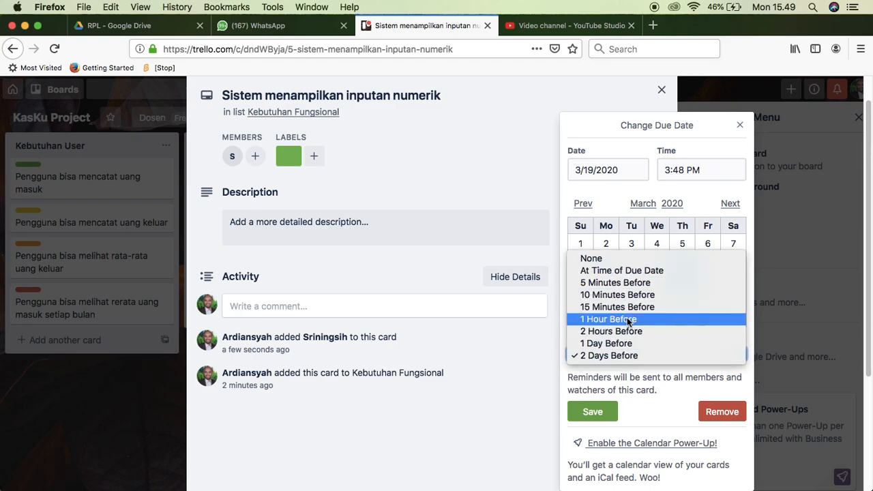
left_click(627, 343)
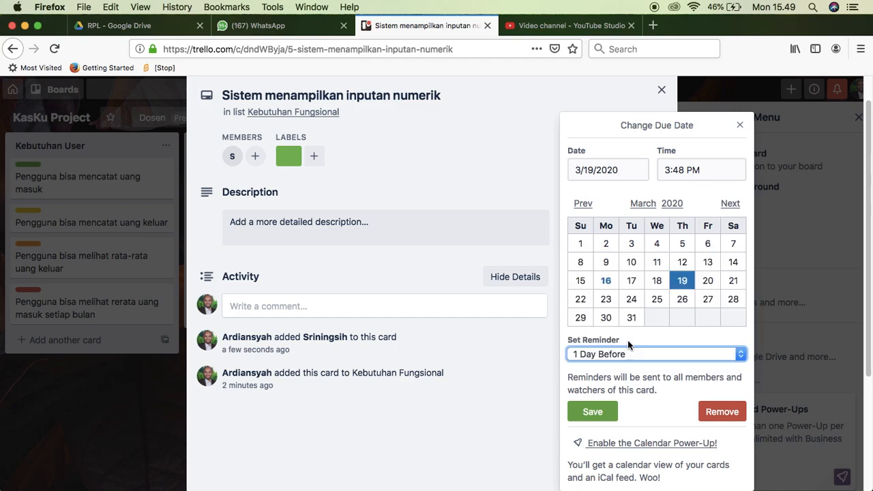
left_click(593, 413)
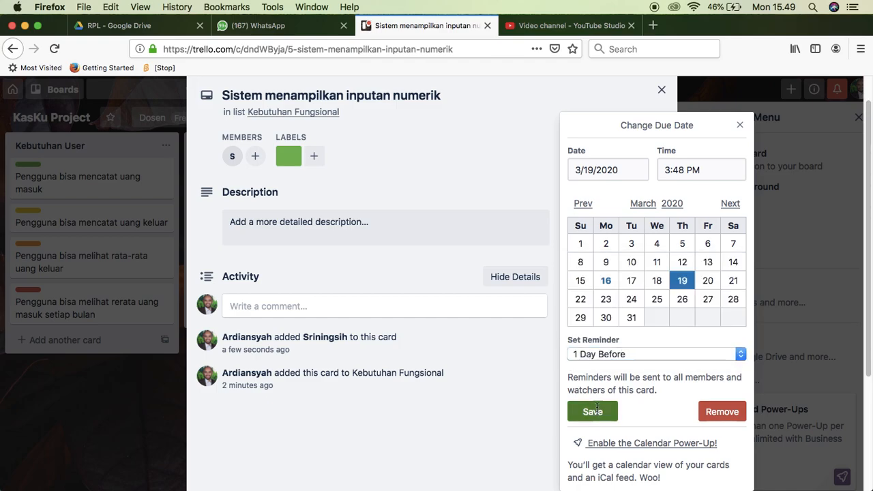
scroll(426, 339, "down", 2)
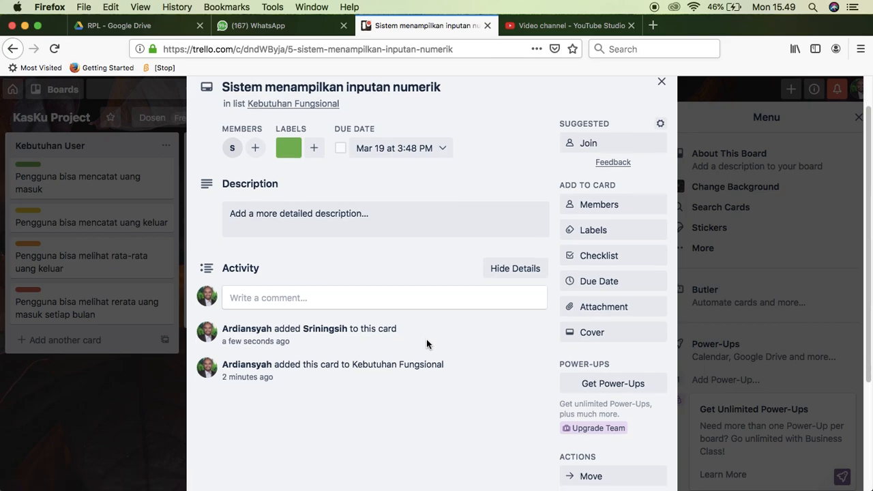
scroll(426, 339, "up", 3)
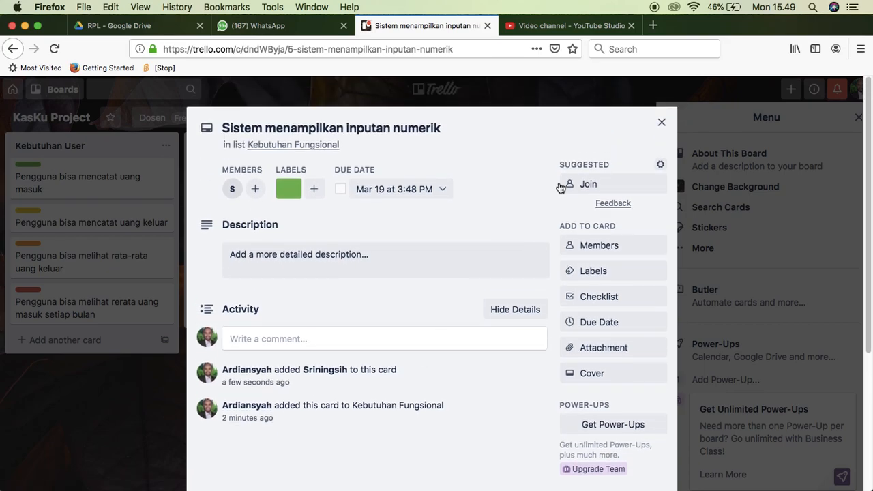
Save the card description "Front endnya dikerjakan oleh" followed by the assigned member's name
left_click(605, 249)
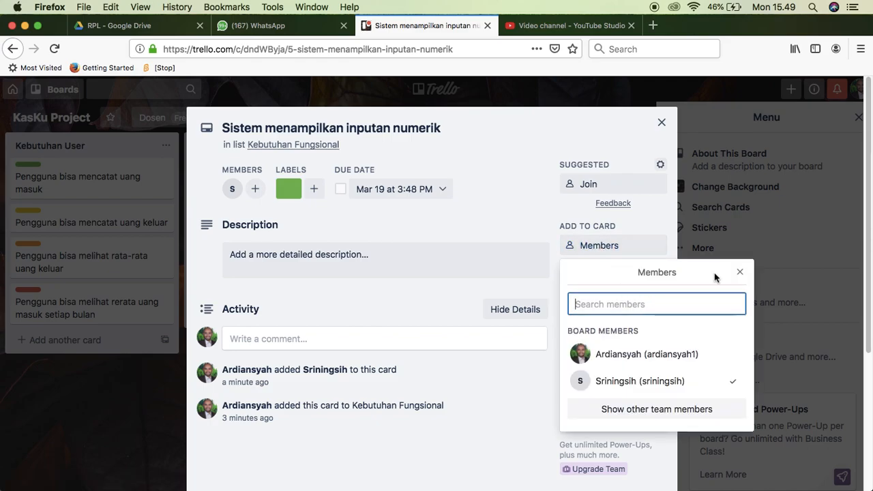
left_click(740, 272)
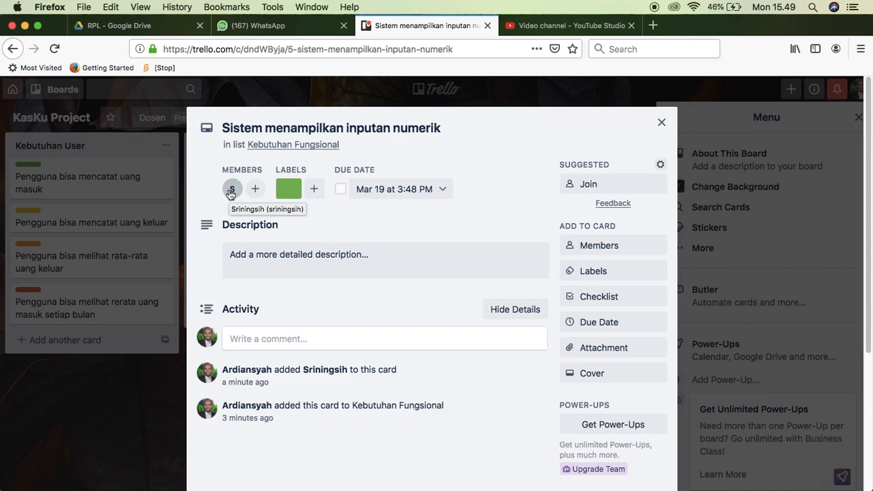
left_click(289, 261)
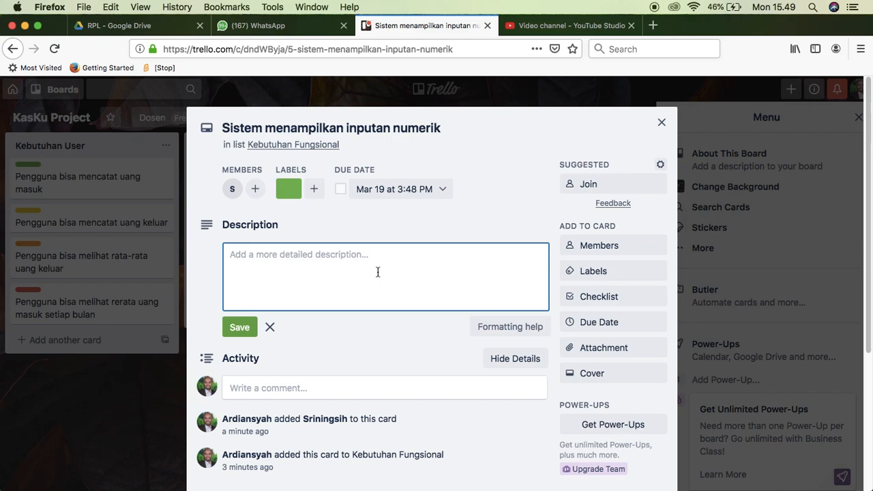
type("Front en")
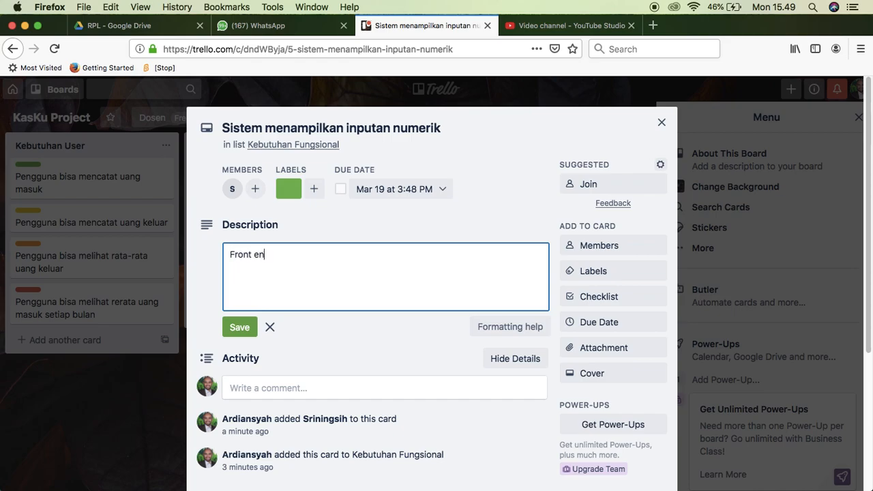
type("dnya dikerjakan oleh ")
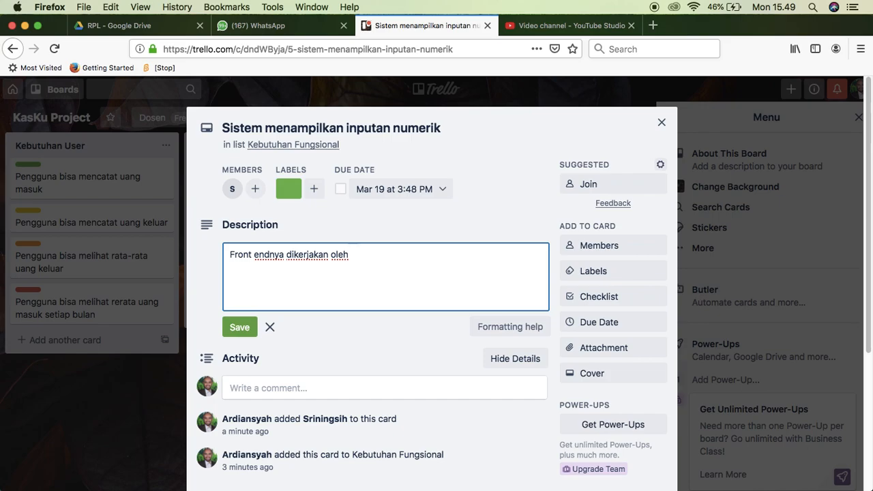
type("Sriningsih")
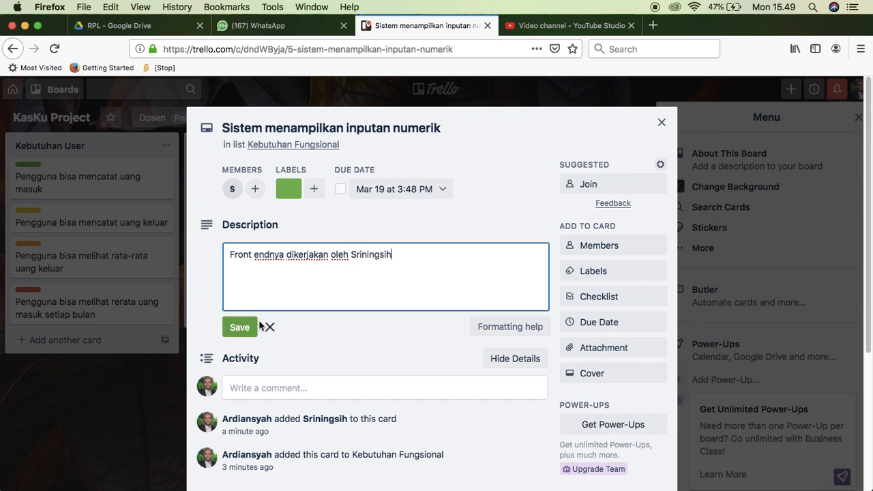
left_click(240, 327)
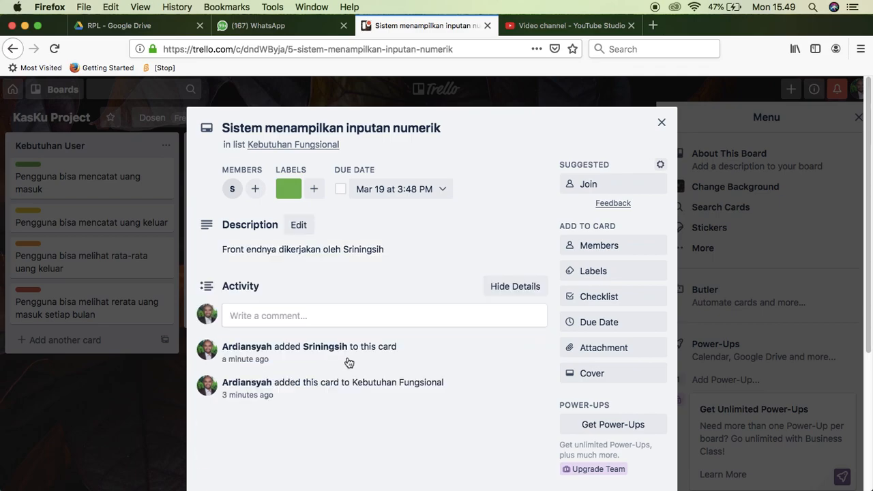
Examine the card's comment field, attachment sources and available actions, and close the card
left_click(348, 316)
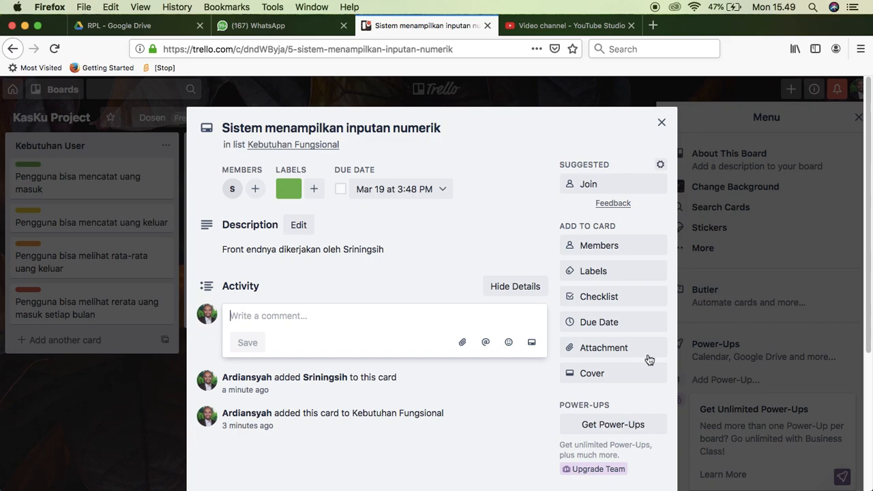
left_click(592, 350)
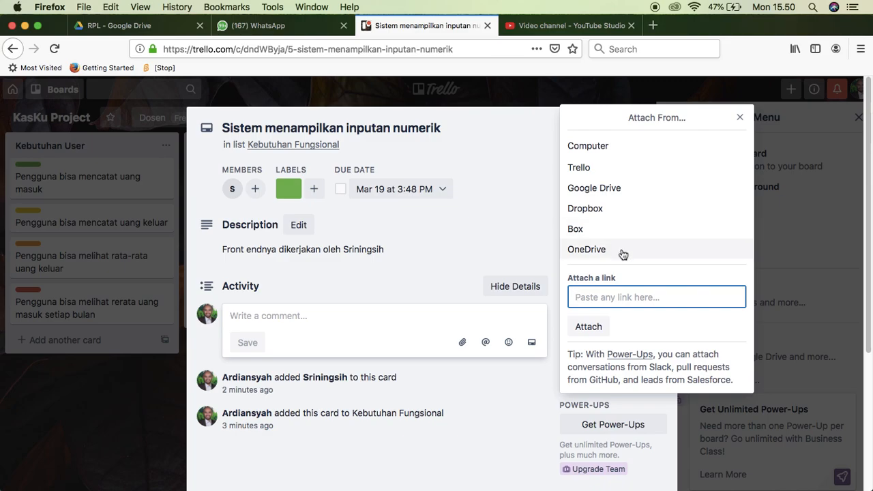
left_click(520, 229)
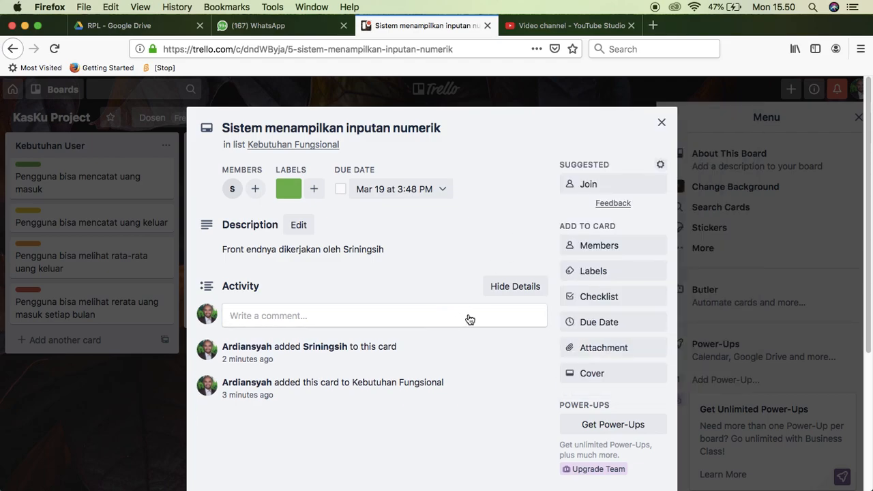
scroll(481, 282, "down", 5)
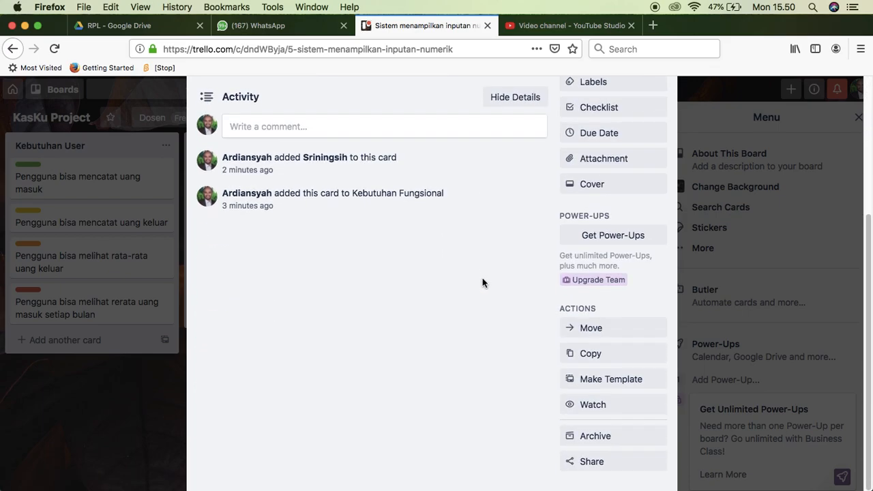
scroll(481, 282, "up", 5)
scroll(484, 282, "down", 5)
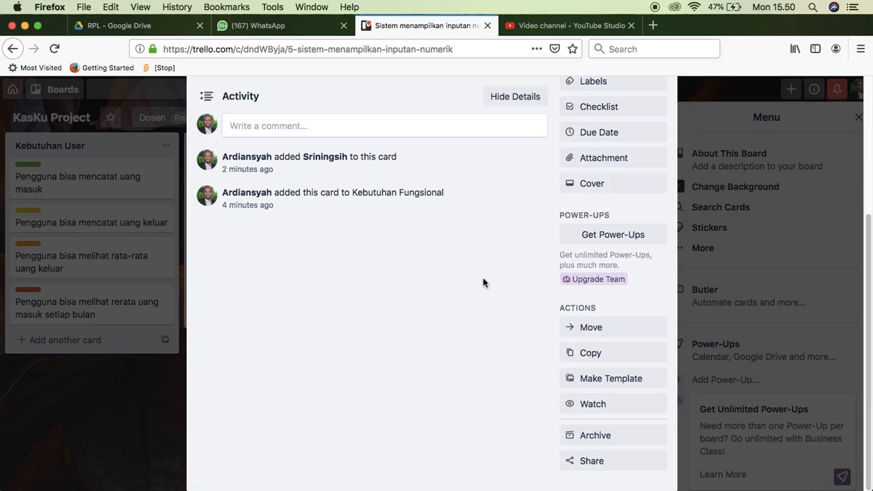
scroll(484, 282, "up", 5)
left_click(661, 124)
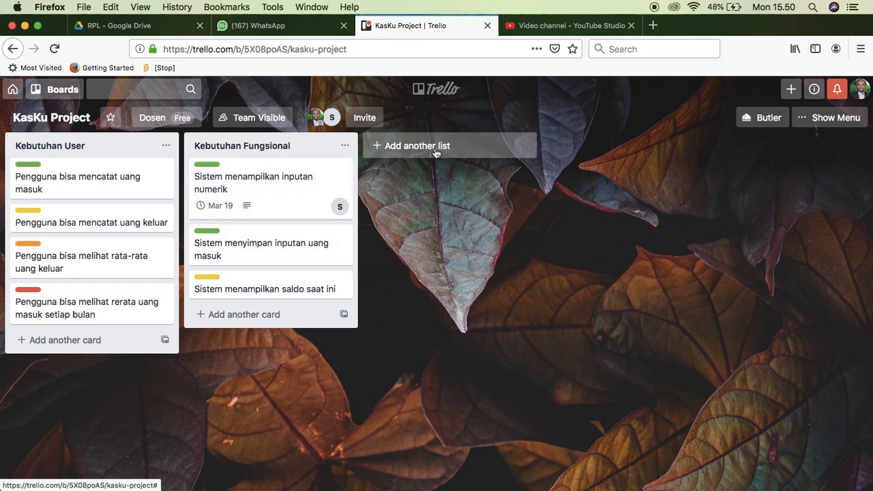
Add a list named "Doing" and move the card "Sistem menampilkan inputan numerik" into it from Kebutuhan Fungsional
left_click(433, 151)
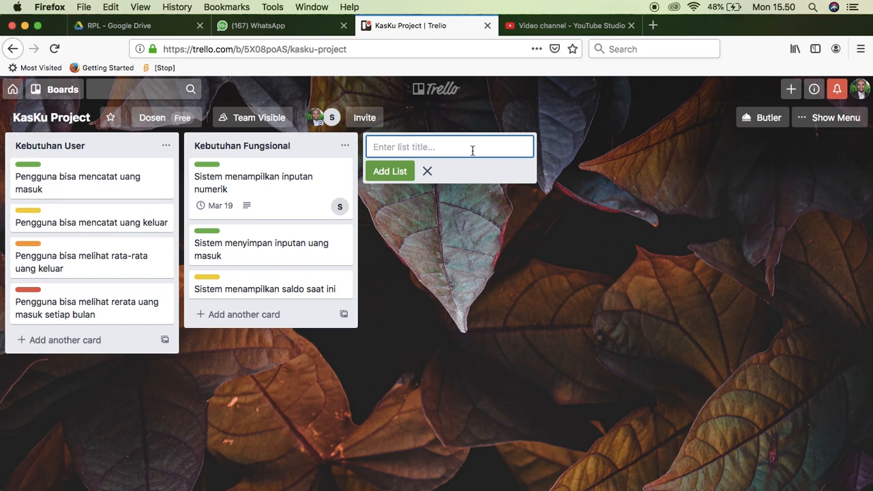
type("Doing")
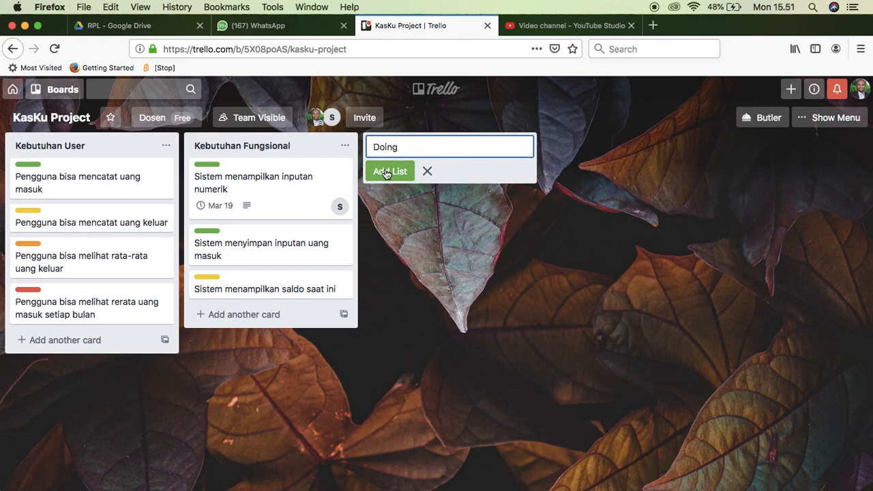
key("Return")
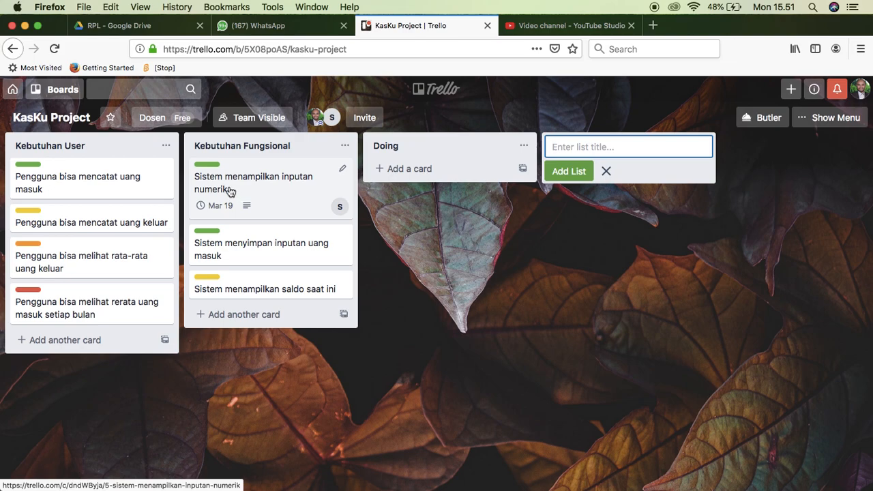
left_click_drag(247, 193, 214, 188)
left_click_drag(221, 187, 409, 183)
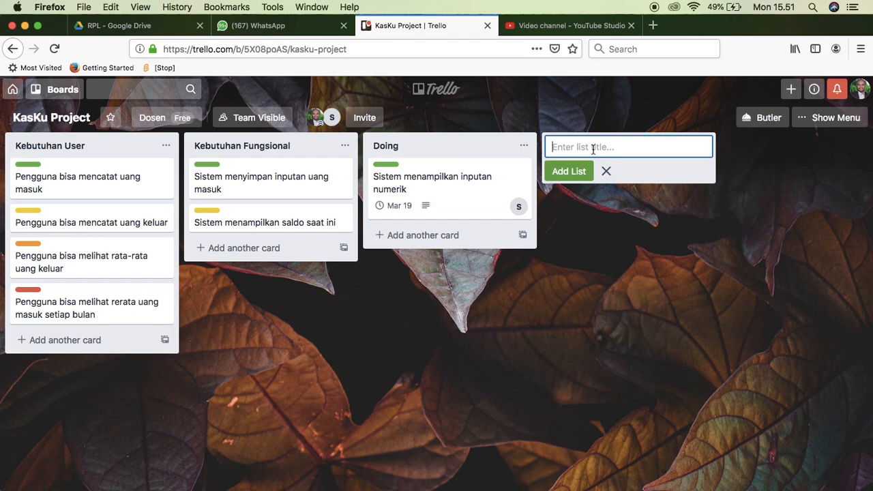
Add a list named "Done" and move the card "Sistem menampilkan inputan numerik" into it from Doing
type("Done")
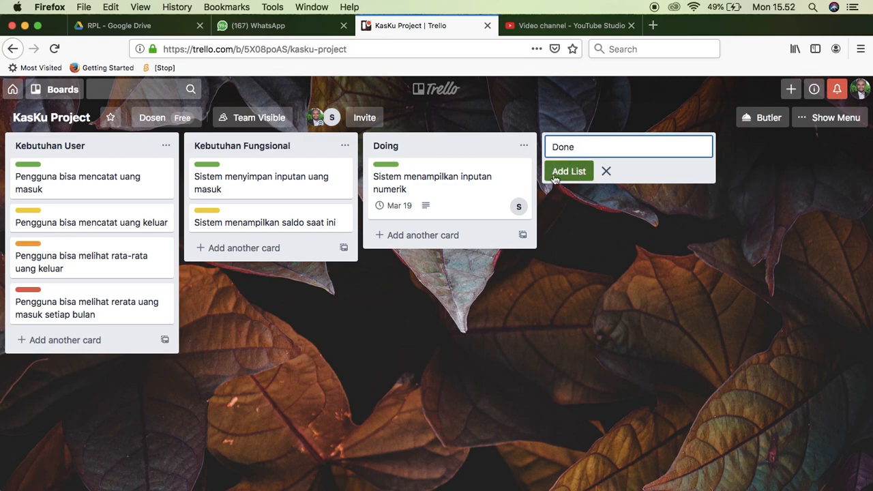
key("Return")
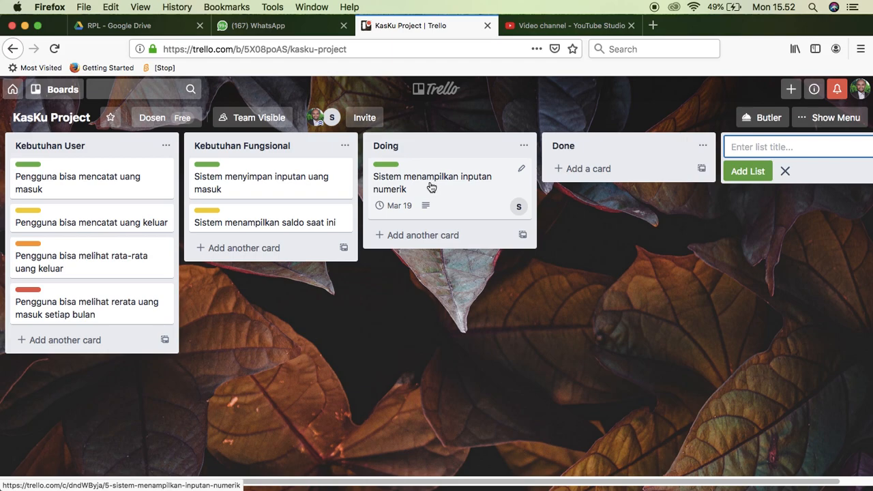
left_click_drag(446, 187, 603, 167)
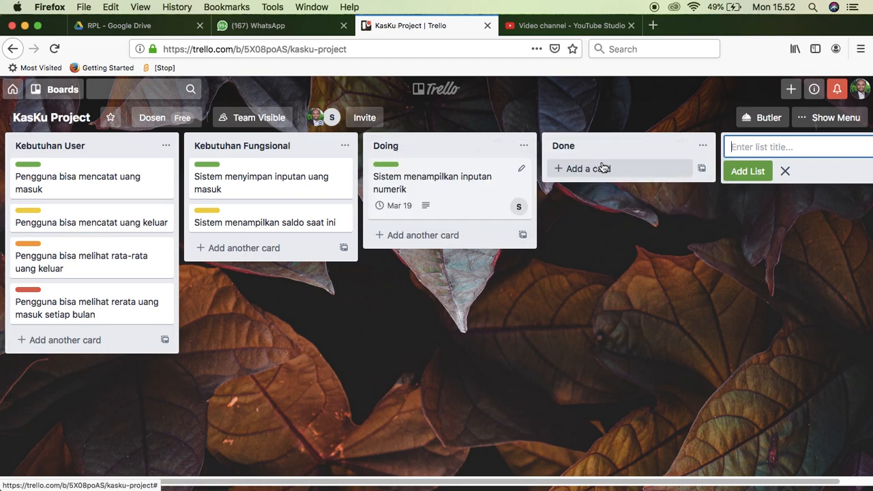
left_click_drag(516, 167, 588, 167)
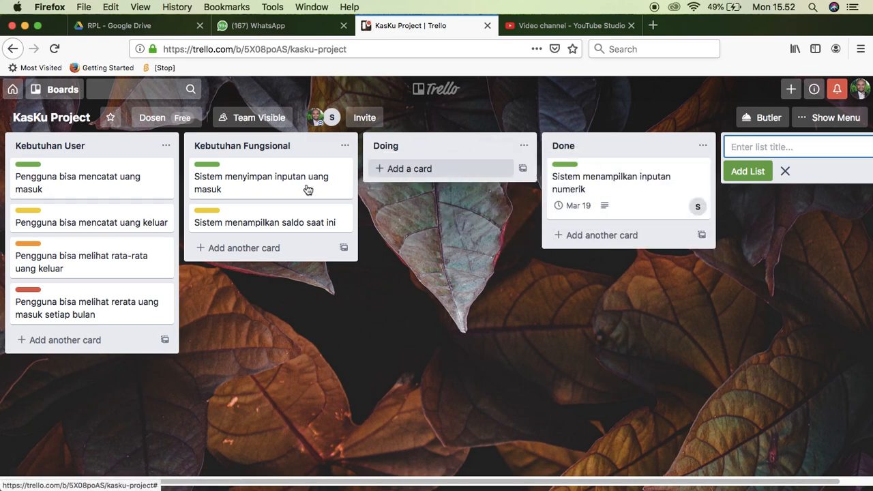
Move "Sistem menyimpan inputan uang masuk" to Doing and "Sistem menampilkan saldo saat ini" to Done, leaving the new-list entry
left_click_drag(265, 223, 407, 186)
left_click_drag(341, 176, 589, 222)
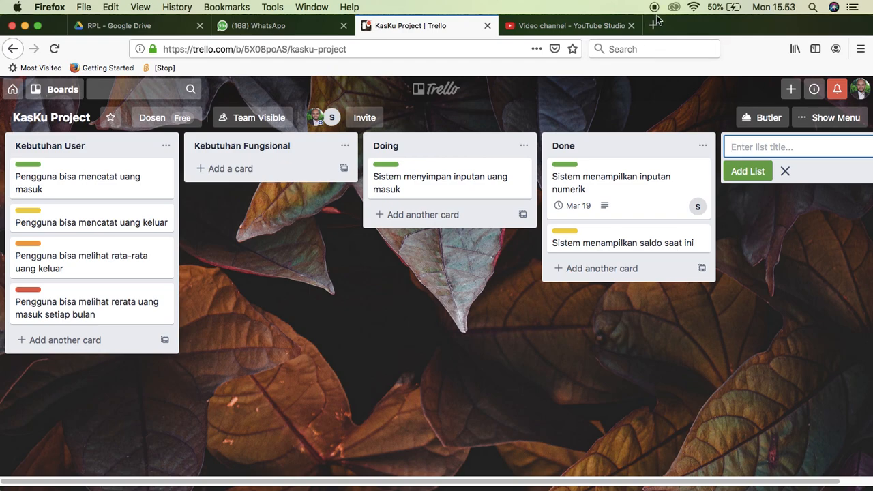
left_click(428, 99)
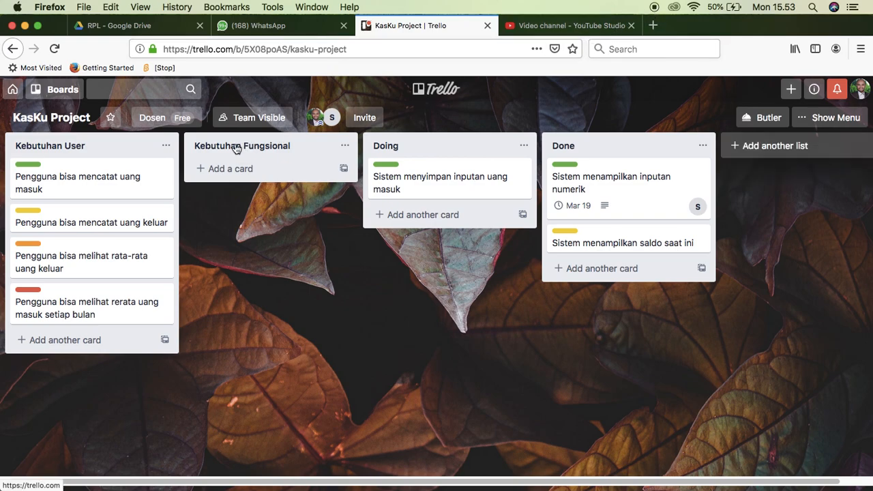